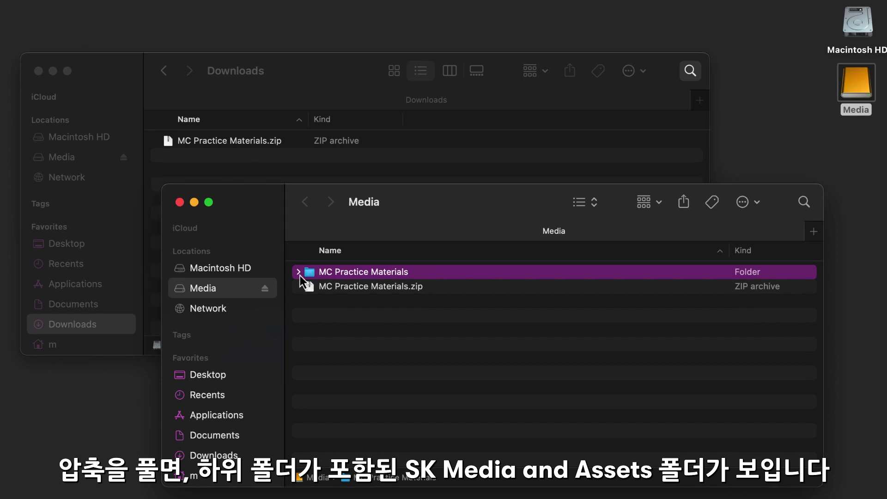
# Expand the MC Practice Materials folder and its SK Media and Assets subfolder on the Media drive
pyautogui.click(299, 273)
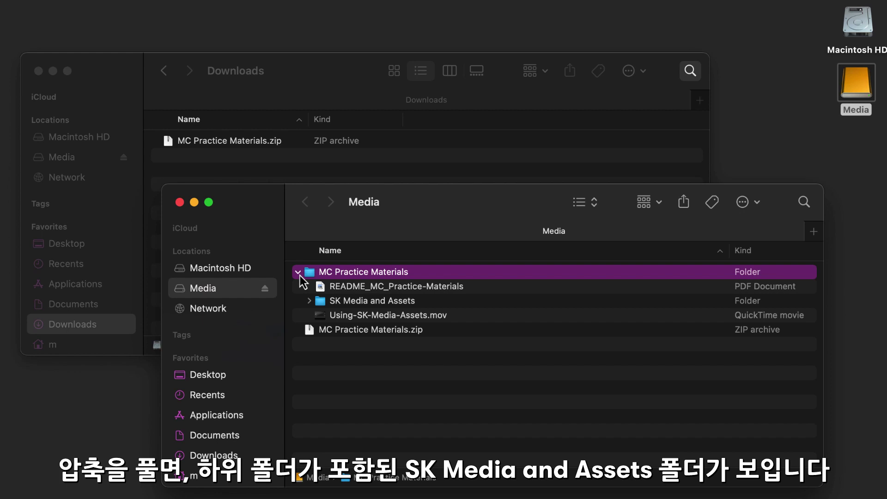
pyautogui.click(309, 301)
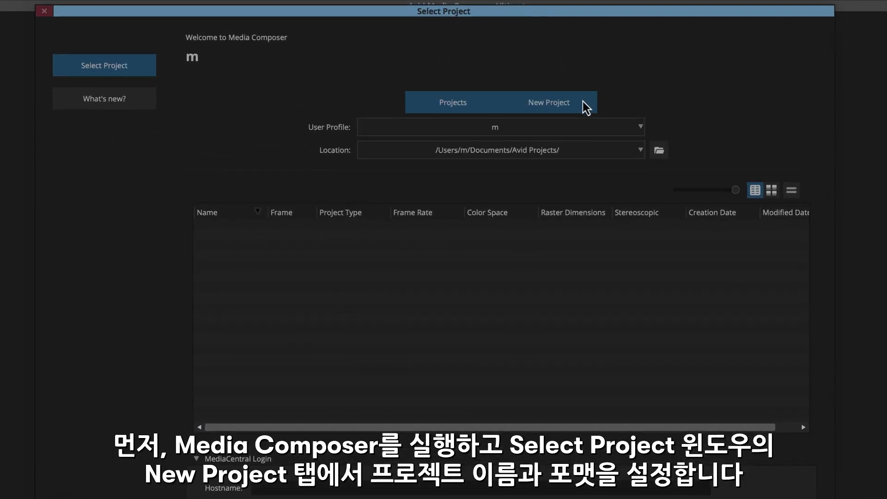
# Switch to Avid Media Composer and set up a new project named Scramble King
pyautogui.click(585, 108)
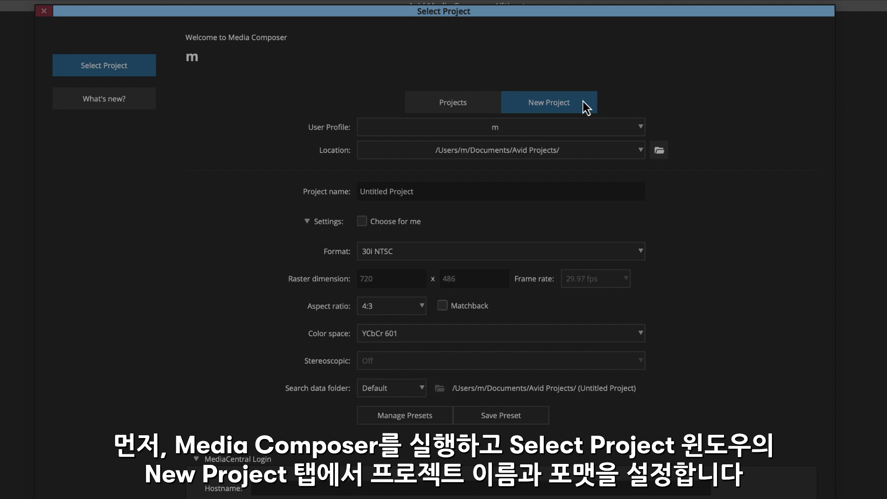
pyautogui.click(493, 191)
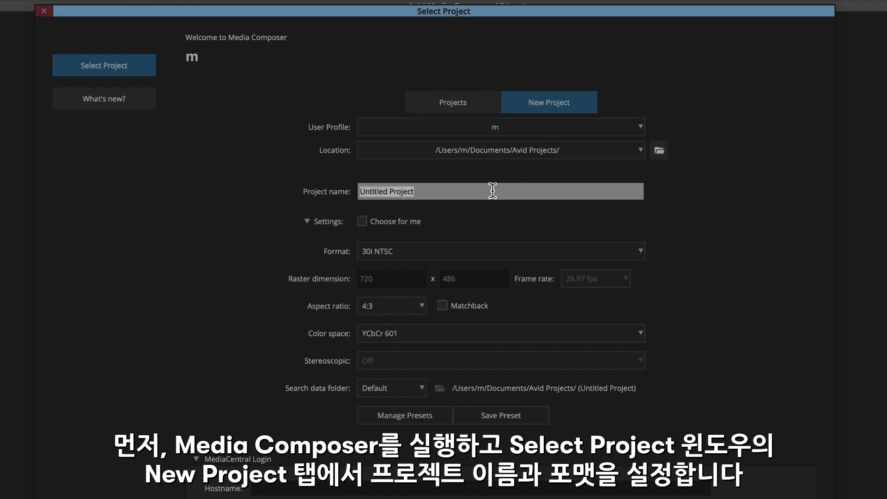
pyautogui.write('Scramb')
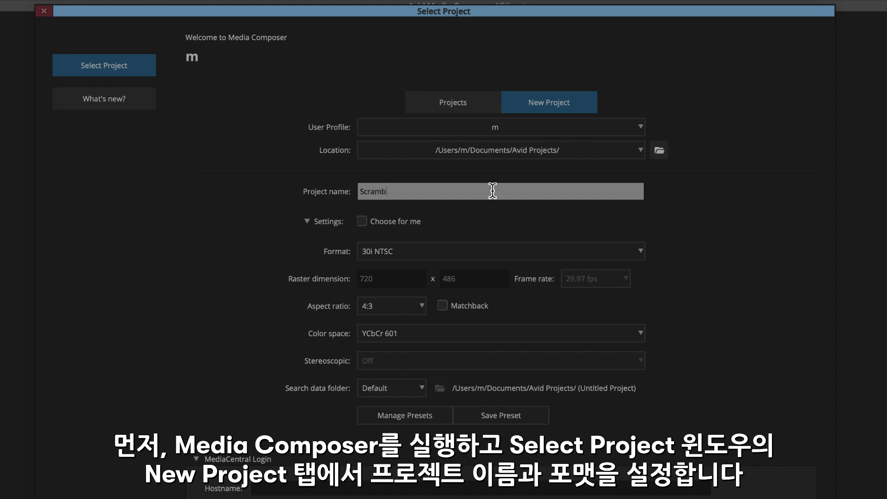
pyautogui.write('le King')
# Set the project format to HD 1080 1080p/23.976, keep automatic format choice off, and create the project
pyautogui.click(471, 251)
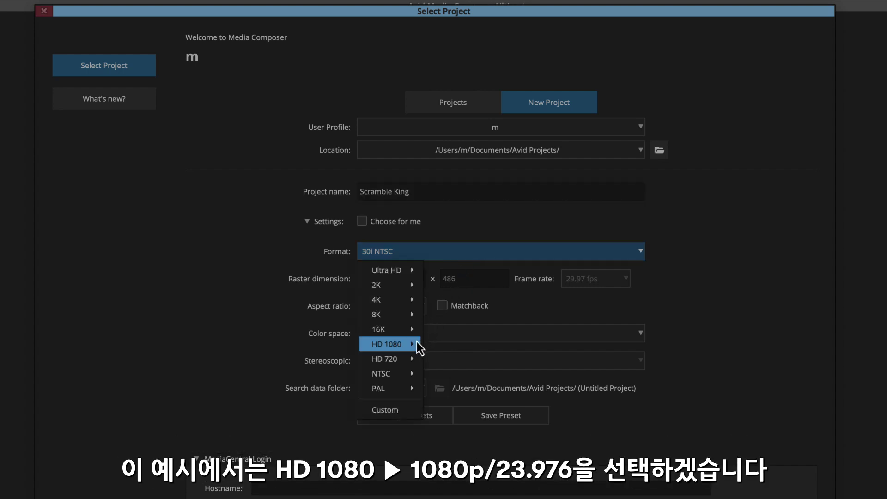
pyautogui.moveTo(417, 341)
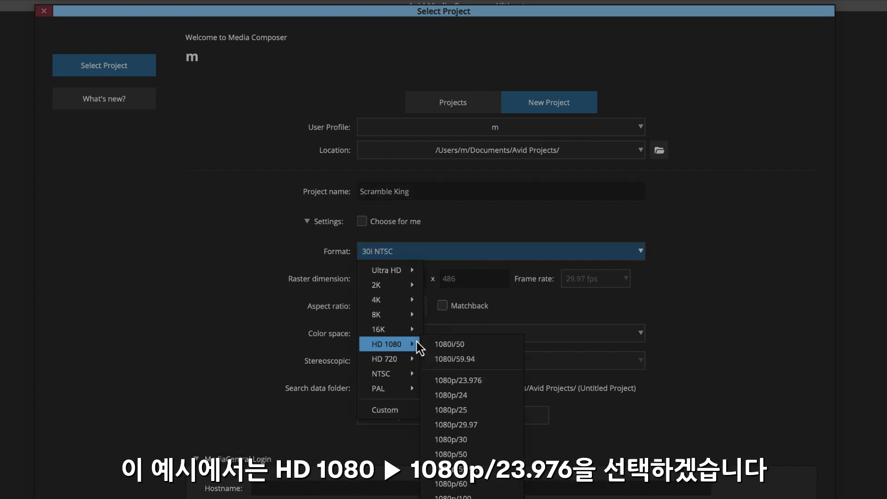
pyautogui.click(429, 380)
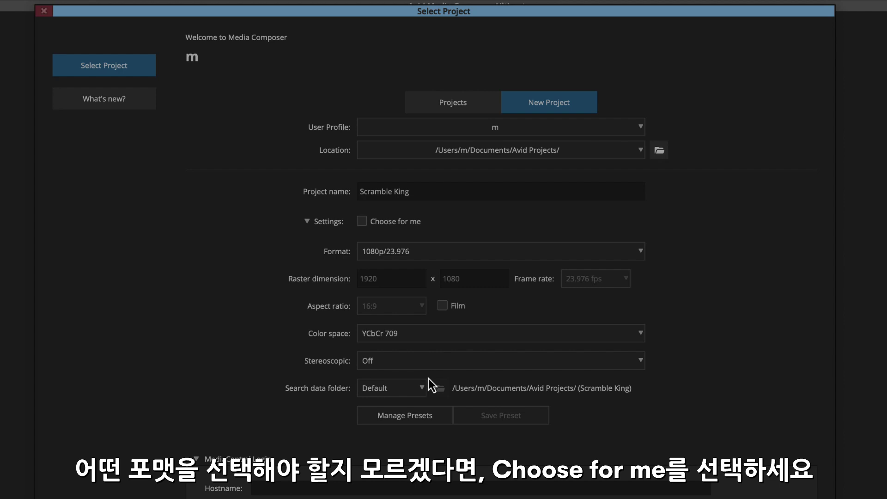
pyautogui.click(364, 221)
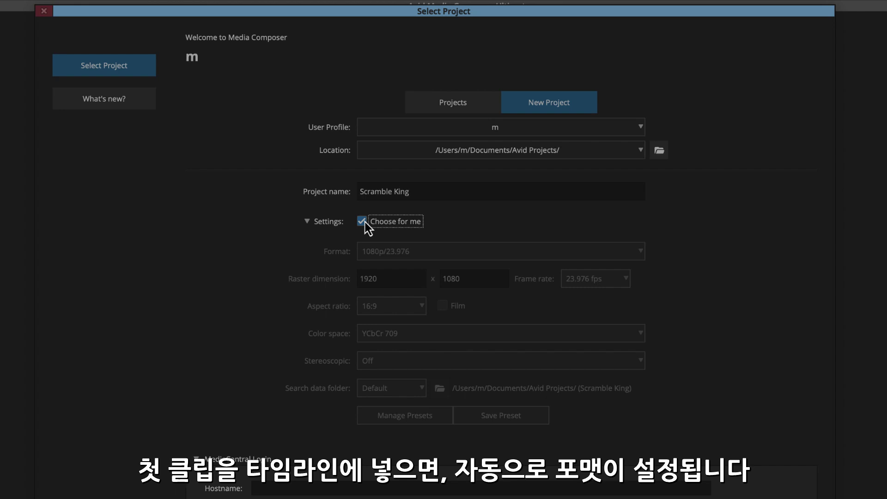
pyautogui.click(363, 222)
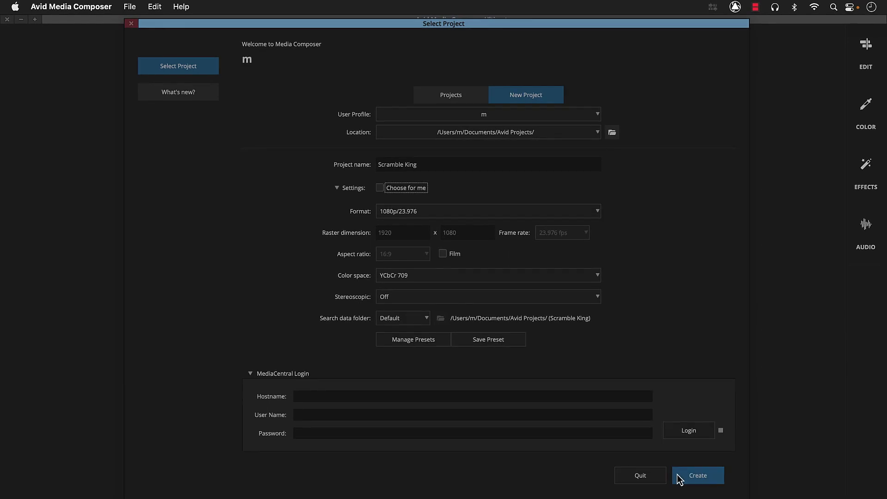
pyautogui.click(679, 479)
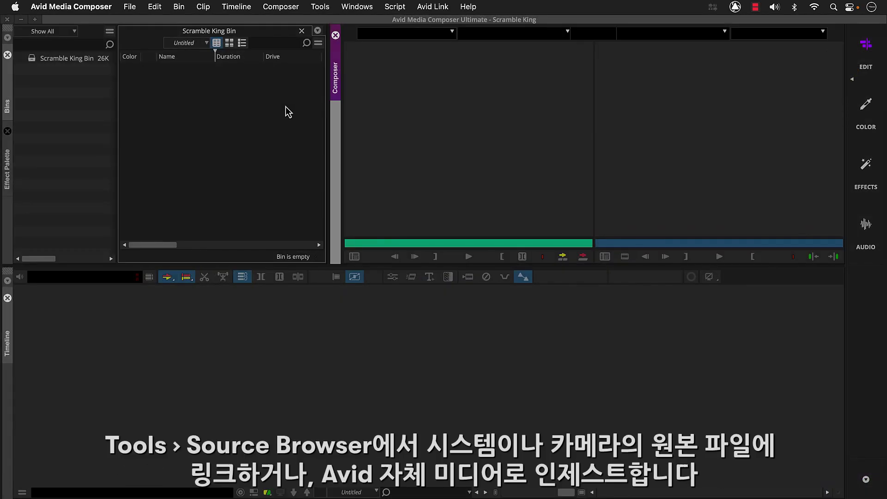
# Using the Source Browser, link SK Media's Cinematic Shots, Gym Shots, Interview and Spring Hill Shots folders with the target bin set to Create bin based on folder
pyautogui.click(329, 8)
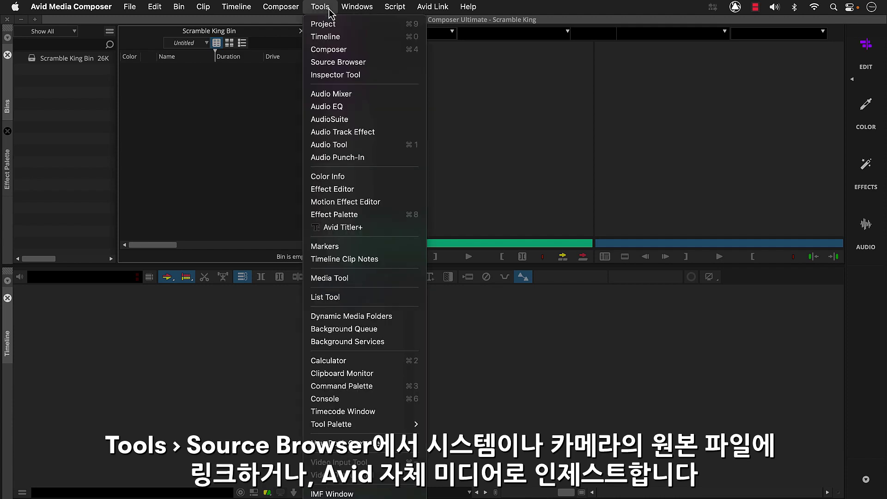
pyautogui.click(347, 67)
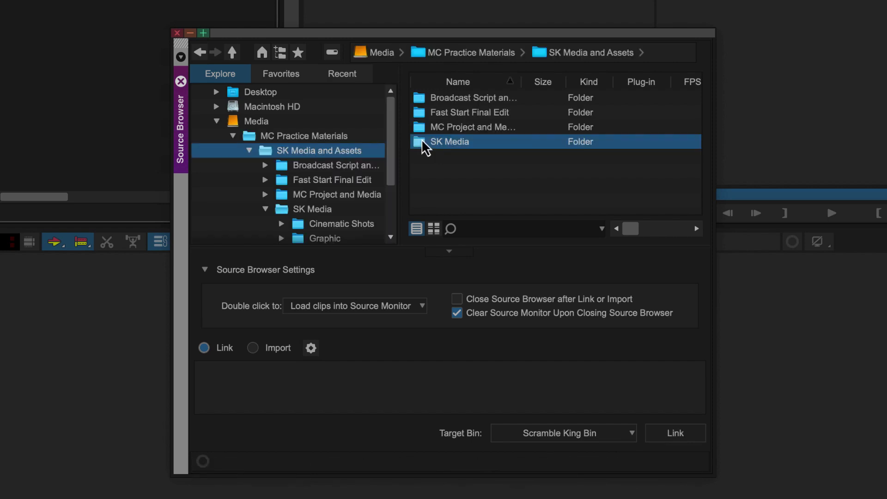
pyautogui.doubleClick(427, 142)
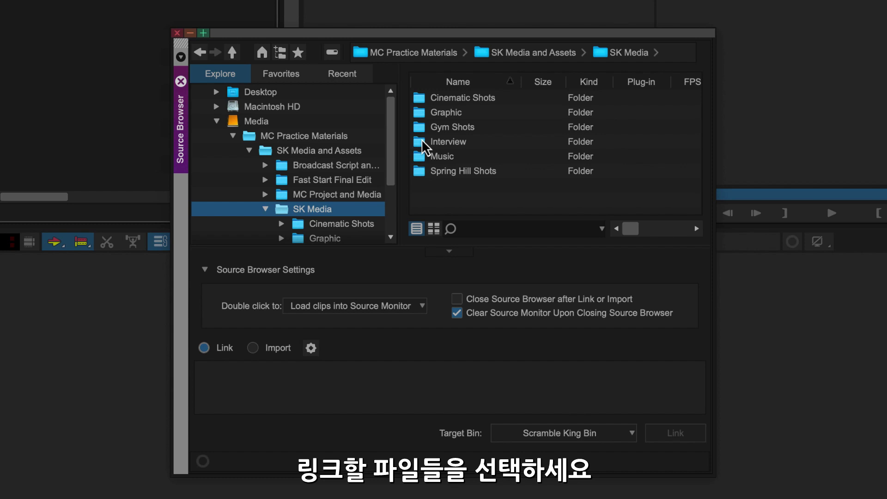
pyautogui.keyDown('super'); pyautogui.click(422, 143); pyautogui.keyUp('super')
pyautogui.keyDown('super'); pyautogui.click(422, 173); pyautogui.keyUp('super')
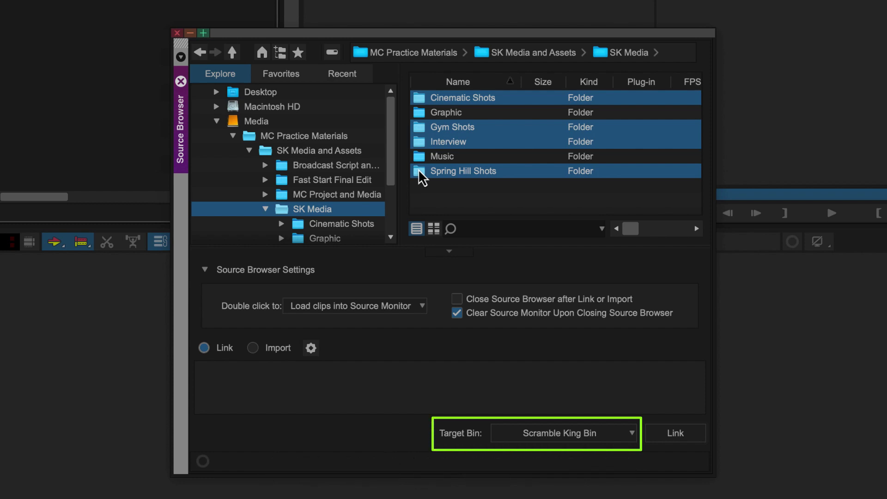
pyautogui.click(518, 433)
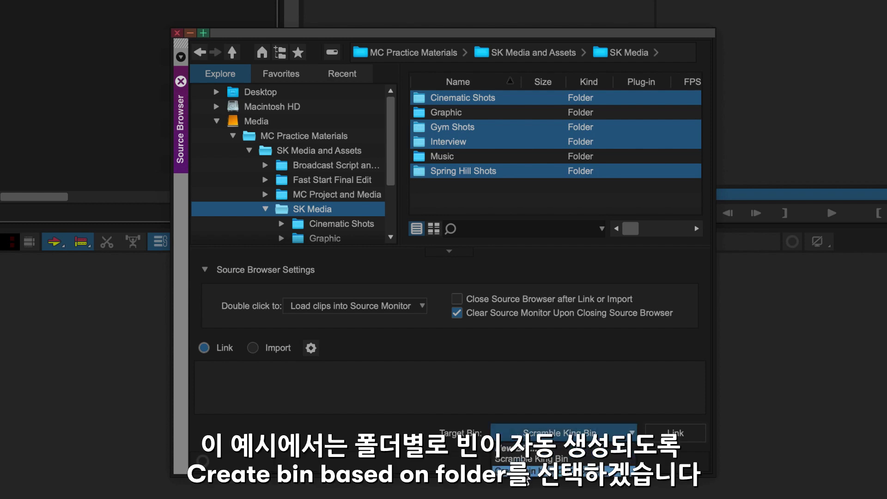
pyautogui.click(527, 473)
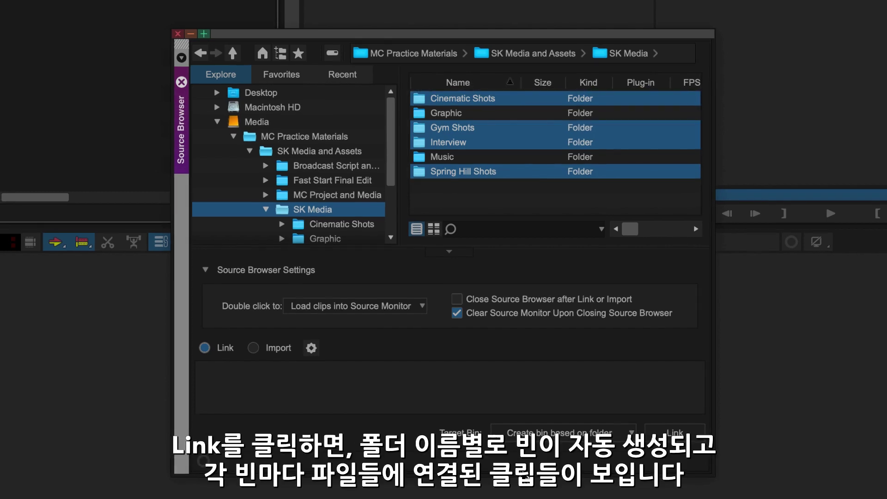
pyautogui.click(654, 438)
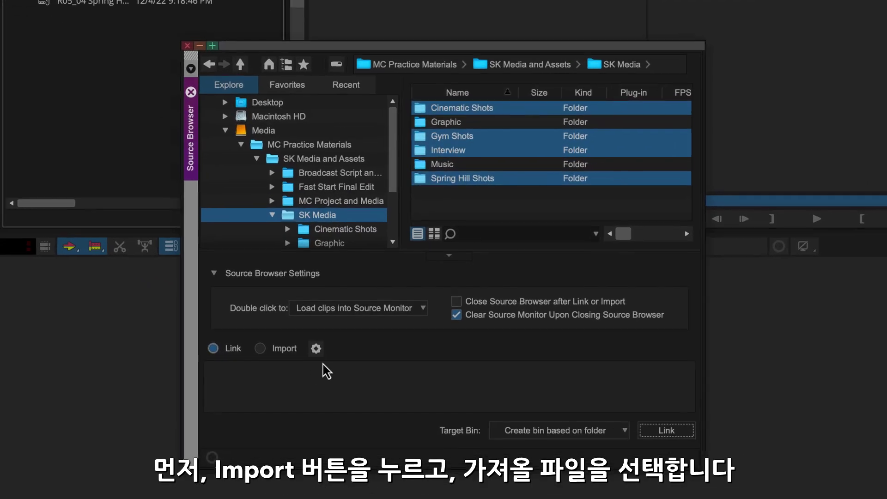
# Switch the Source Browser from linking to importing and import Cruise.wav from the SK Media Music folder
pyautogui.click(253, 348)
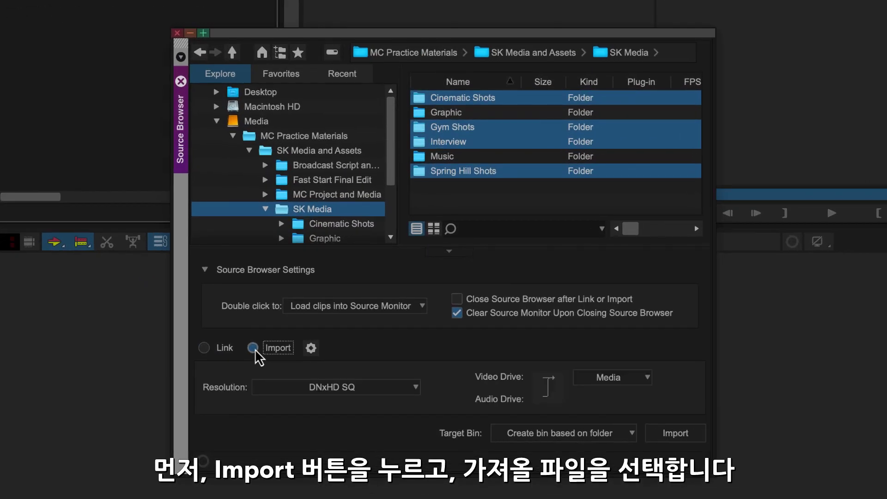
pyautogui.click(417, 159)
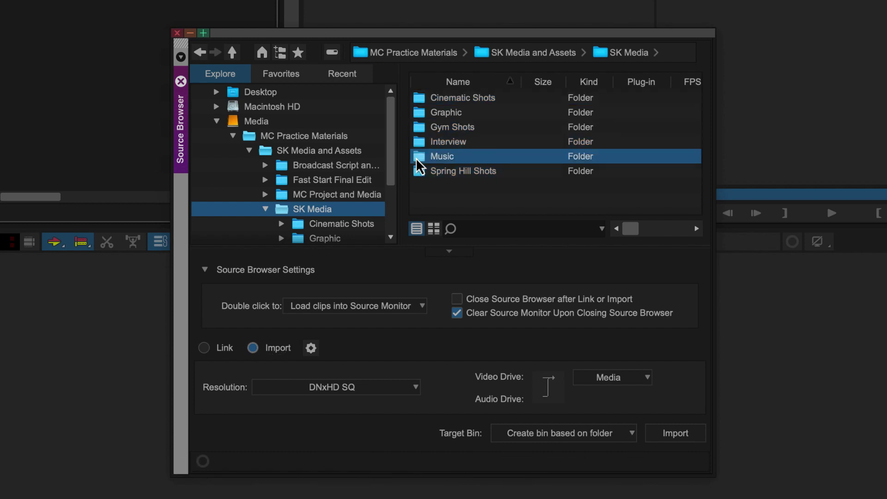
pyautogui.doubleClick(418, 162)
pyautogui.click(422, 109)
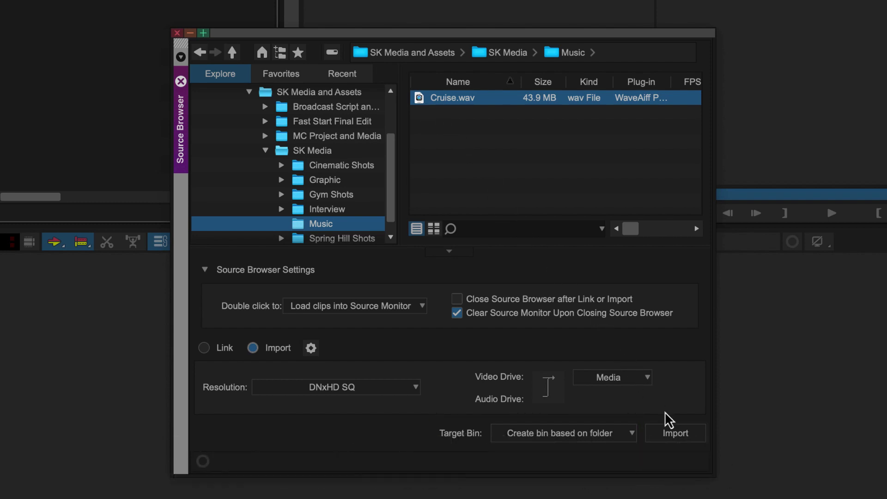
pyautogui.click(677, 434)
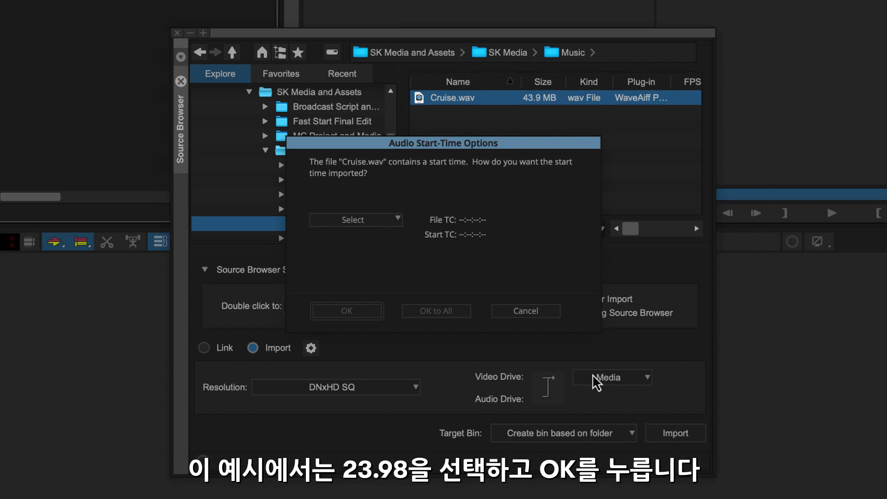
# Set the start-time option for the imported Cruise.wav to 23.98 and accept it
pyautogui.click(381, 221)
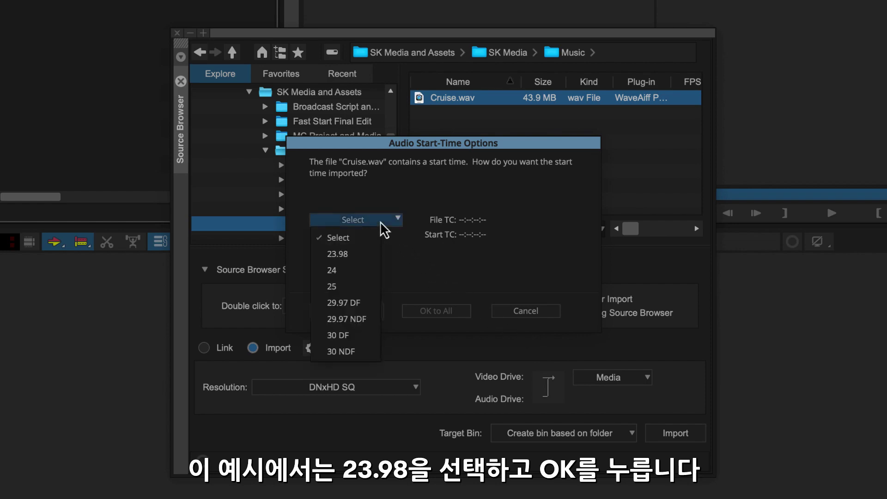
pyautogui.click(363, 254)
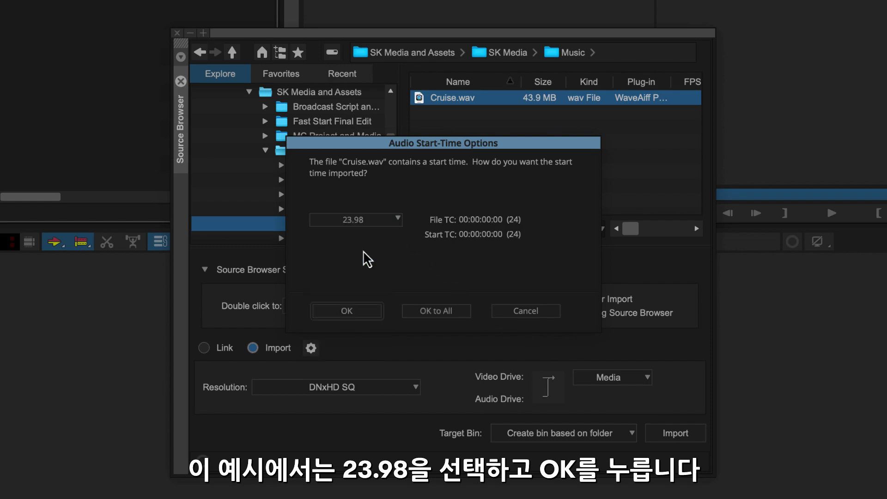
pyautogui.click(363, 314)
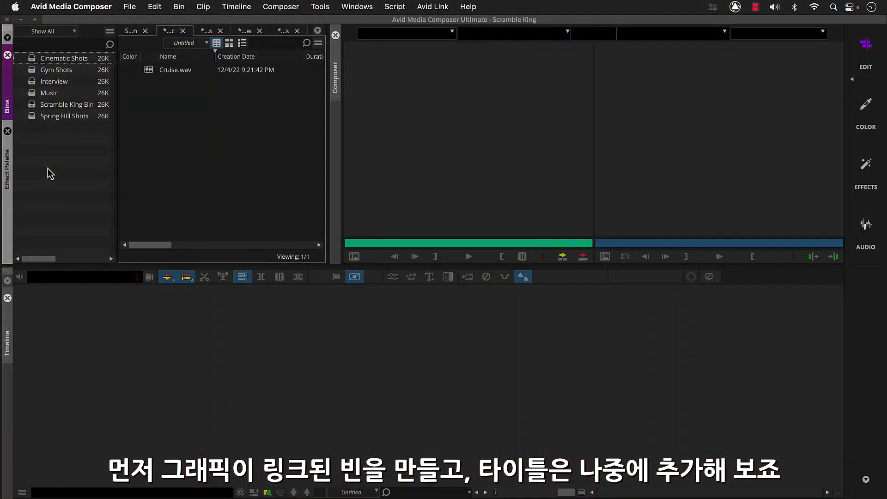
# Create a new bin in the project named Titles and GFX
pyautogui.rightClick(50, 174)
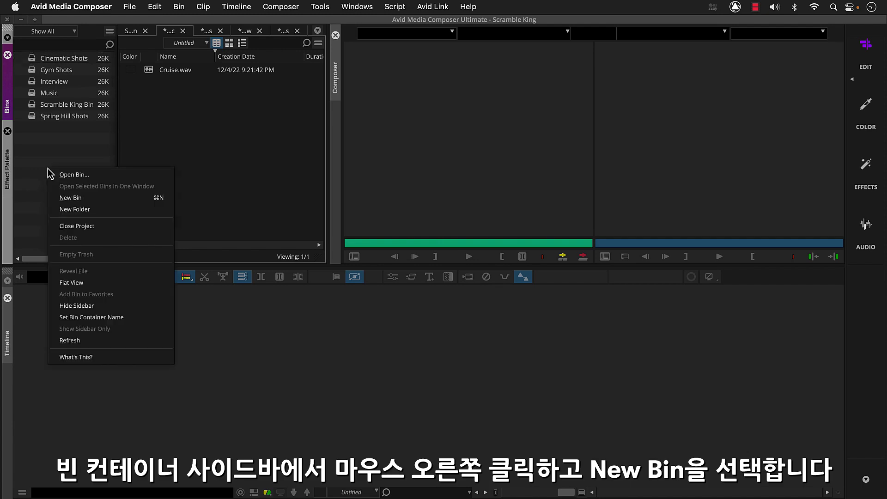
pyautogui.click(65, 198)
pyautogui.write('Tit')
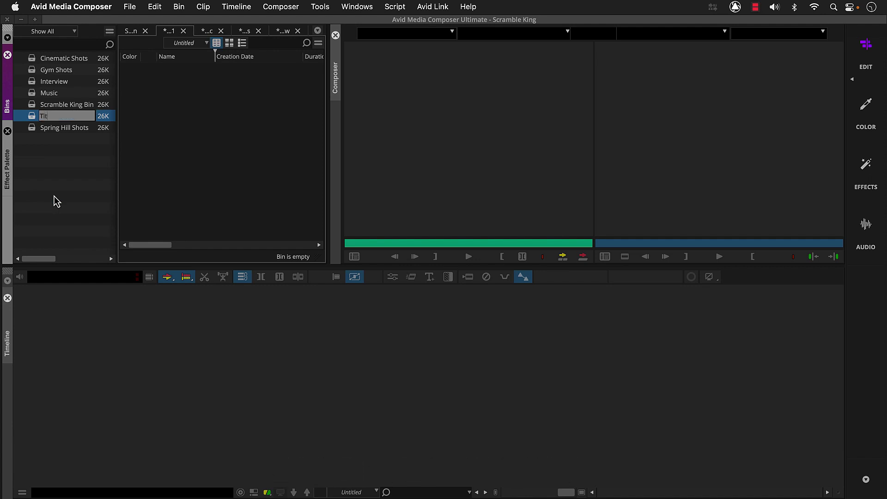
pyautogui.write('les and GFX')
pyautogui.press('Return')
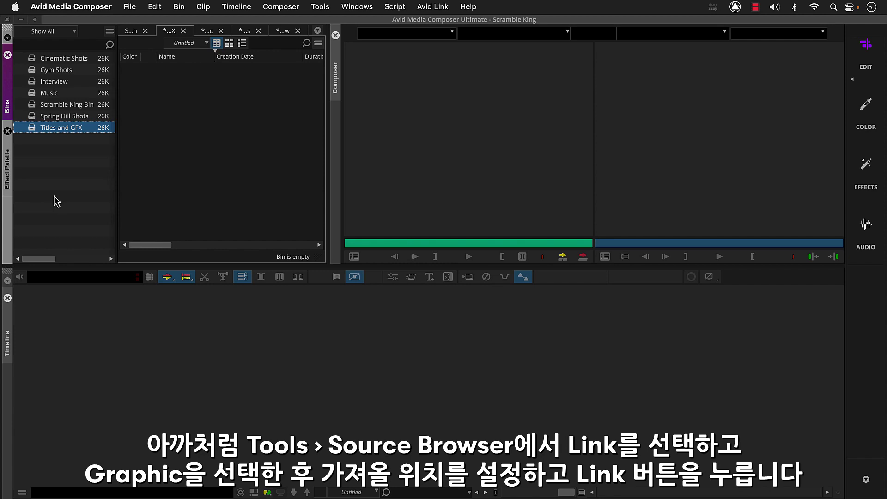
# Link the Scramble King logo PNG from the SK Media Graphic folder into the Titles and GFX bin through the Source Browser
pyautogui.click(321, 6)
pyautogui.click(362, 62)
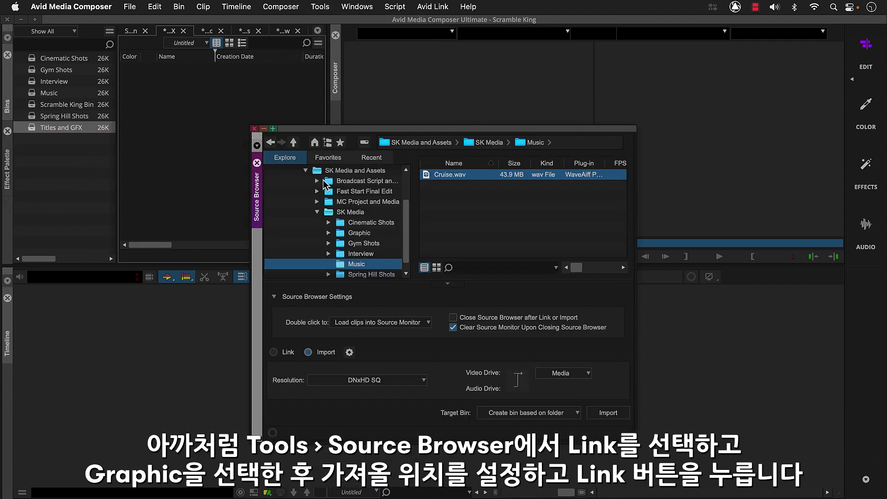
pyautogui.click(276, 352)
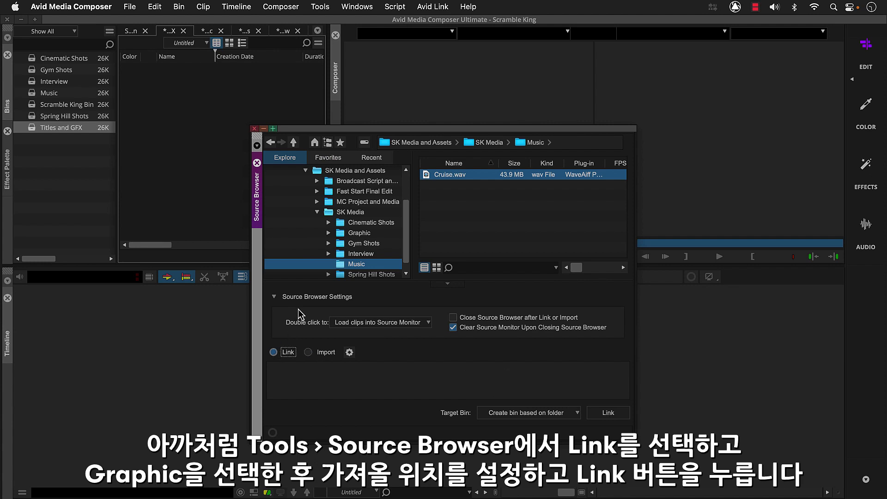
pyautogui.click(340, 234)
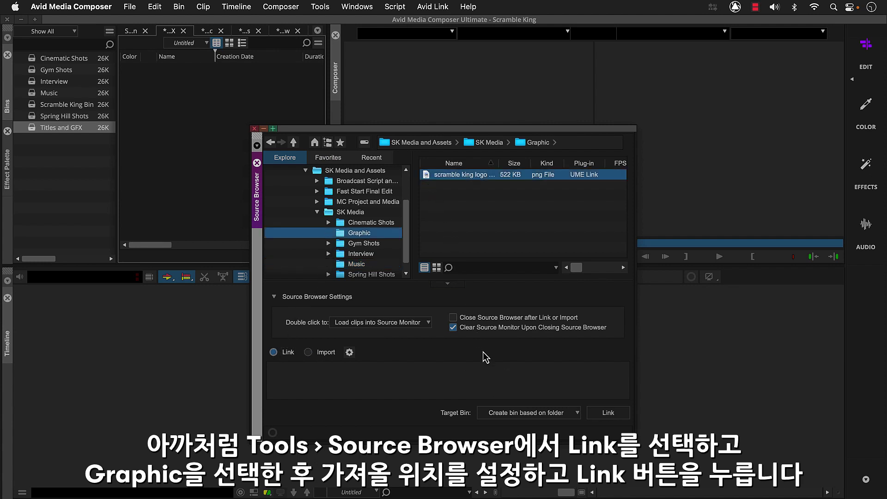
pyautogui.click(497, 412)
pyautogui.click(534, 483)
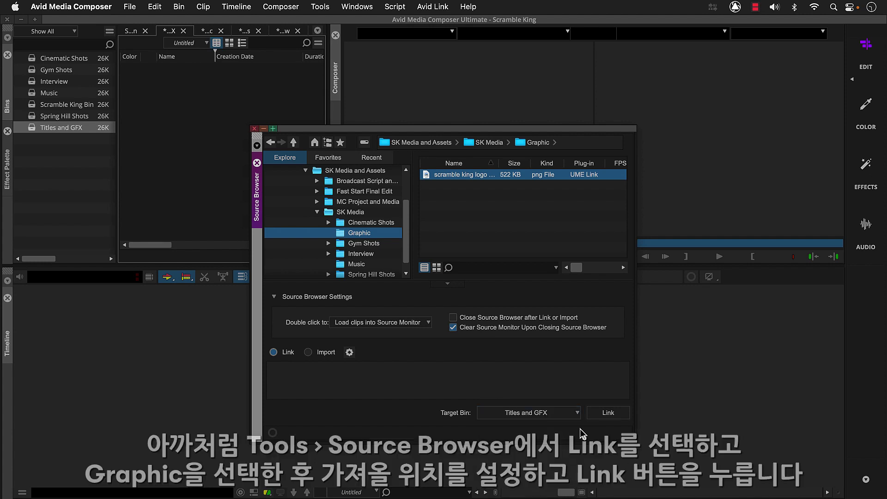
pyautogui.click(595, 414)
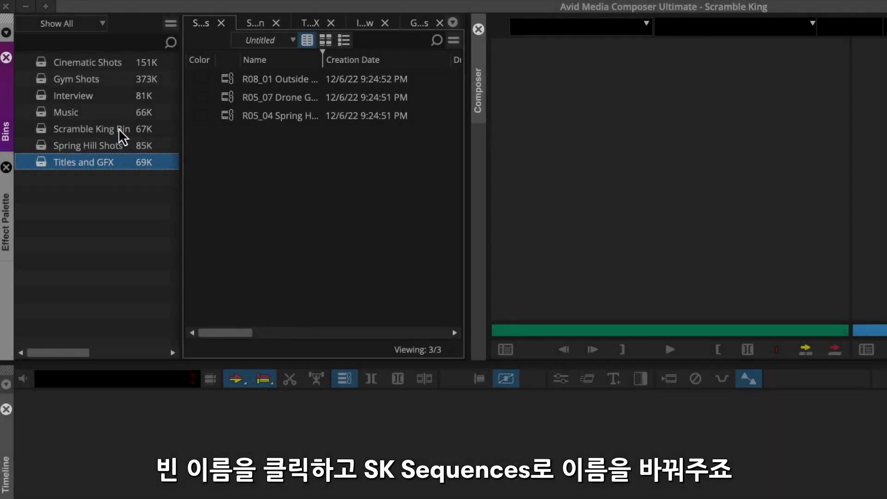
# Rename the Scramble King Bin as SK Sequences
pyautogui.click(119, 130)
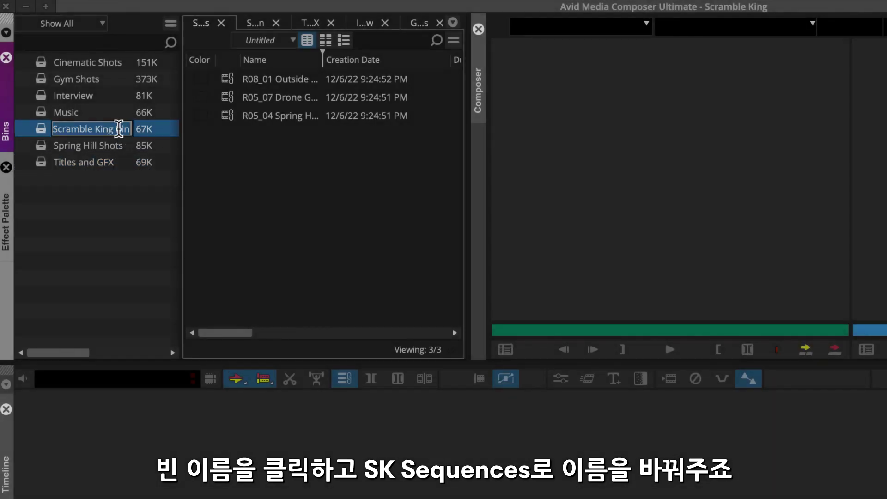
pyautogui.write('SK Sequences')
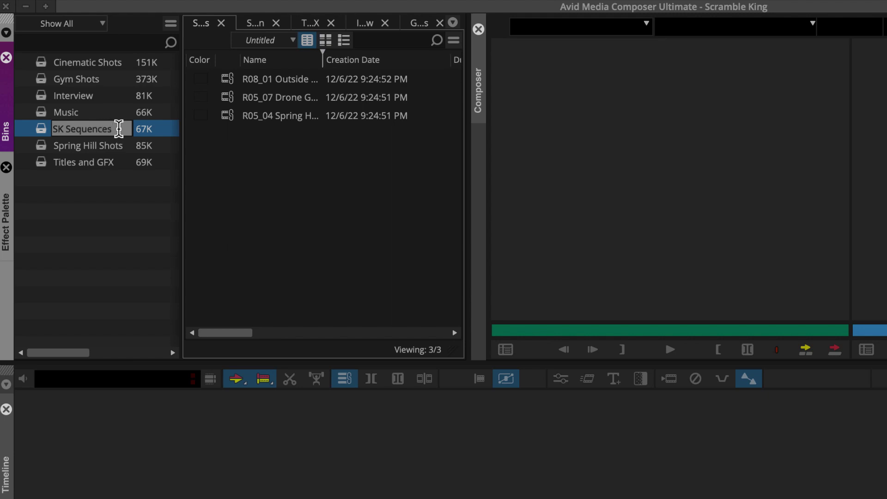
# Confirm the SK Sequences bin name and close all seven bins in the project together
pyautogui.press('Return')
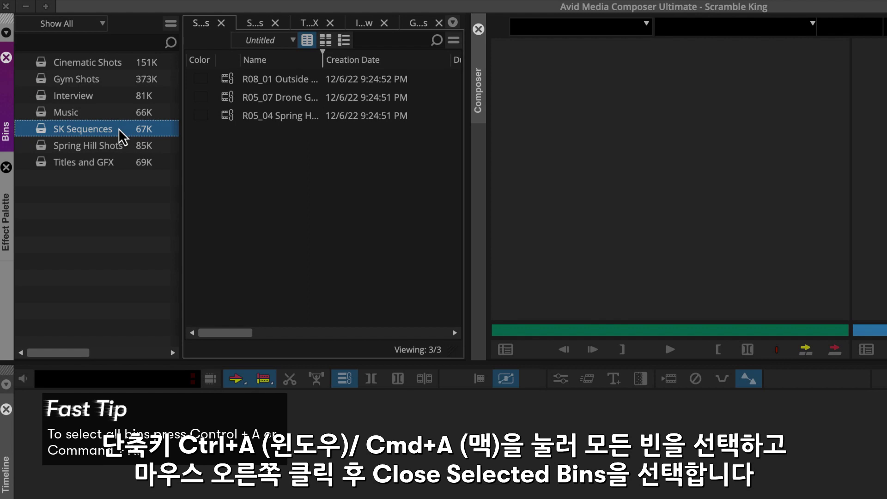
pyautogui.hotkey('ctrl', 'a')
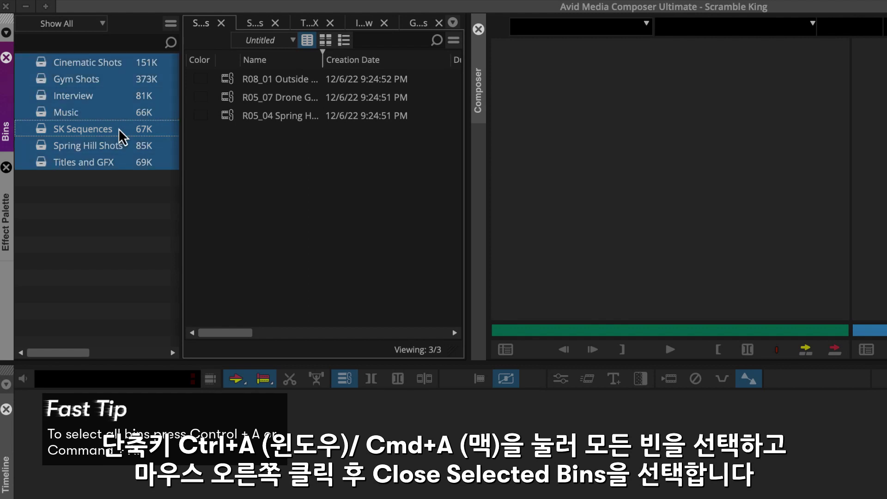
pyautogui.rightClick(119, 131)
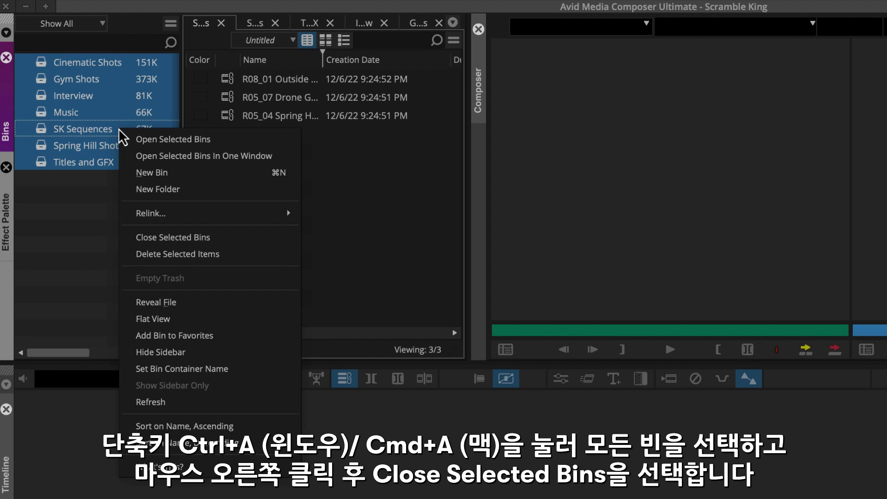
pyautogui.click(130, 247)
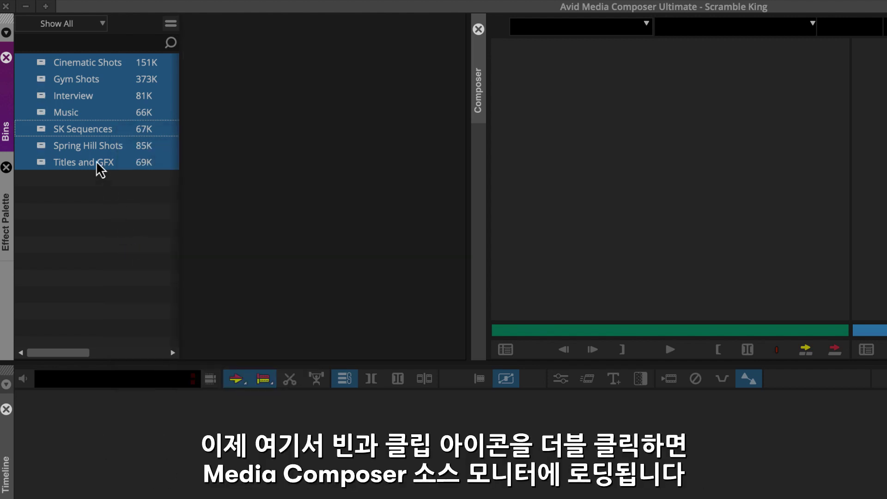
# Open the Gym Shots bin, load the R09_32 clip into the source monitor, and preview its footage by scrubbing and playback
pyautogui.click(43, 84)
pyautogui.doubleClick(42, 79)
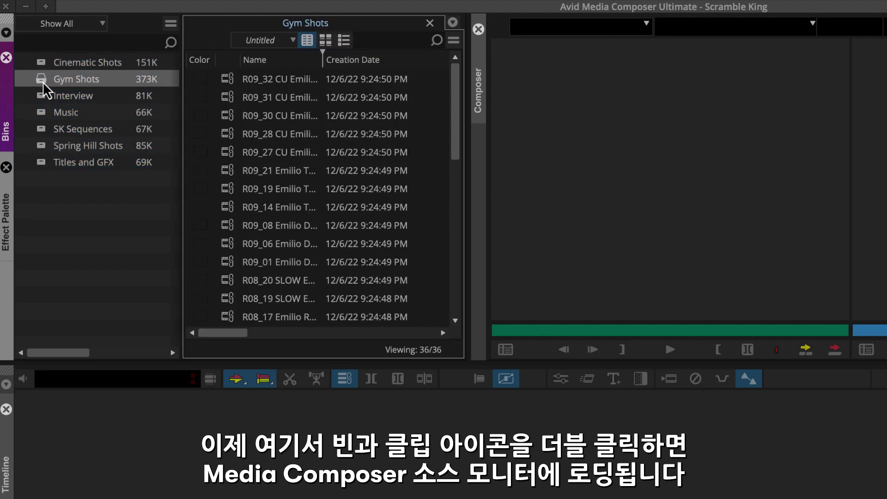
pyautogui.doubleClick(227, 78)
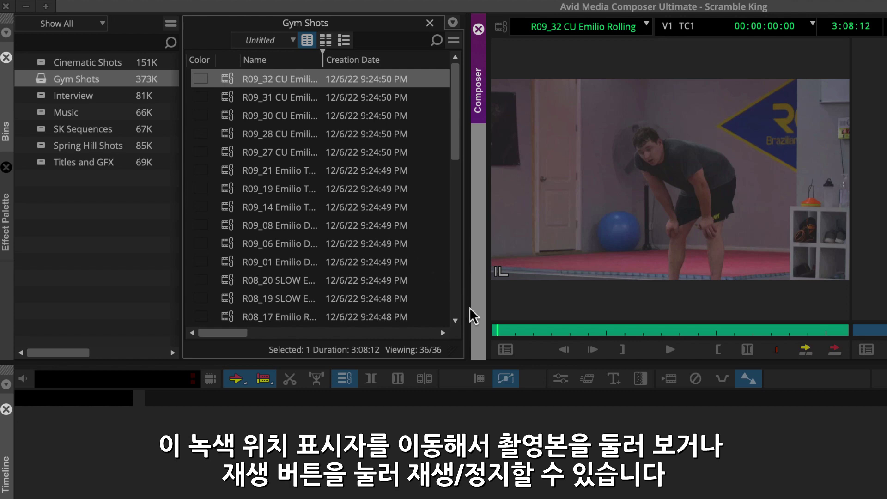
pyautogui.moveTo(503, 336); pyautogui.dragTo(636, 334)
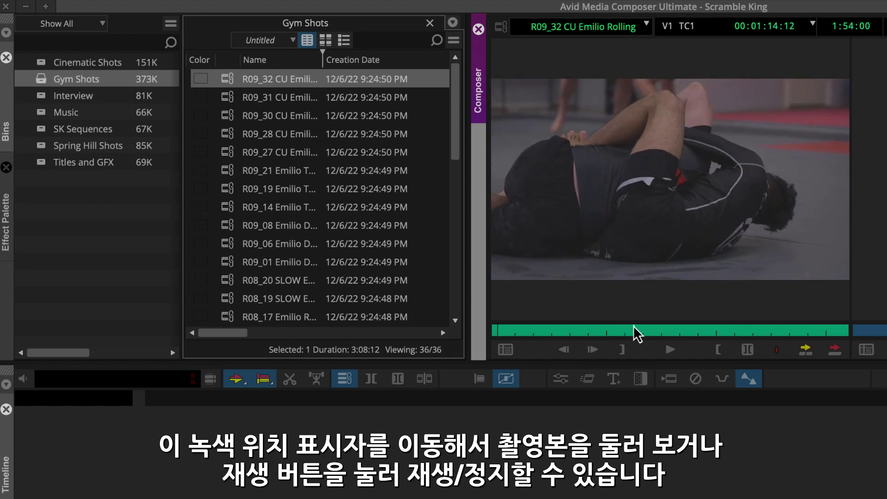
pyautogui.click(659, 349)
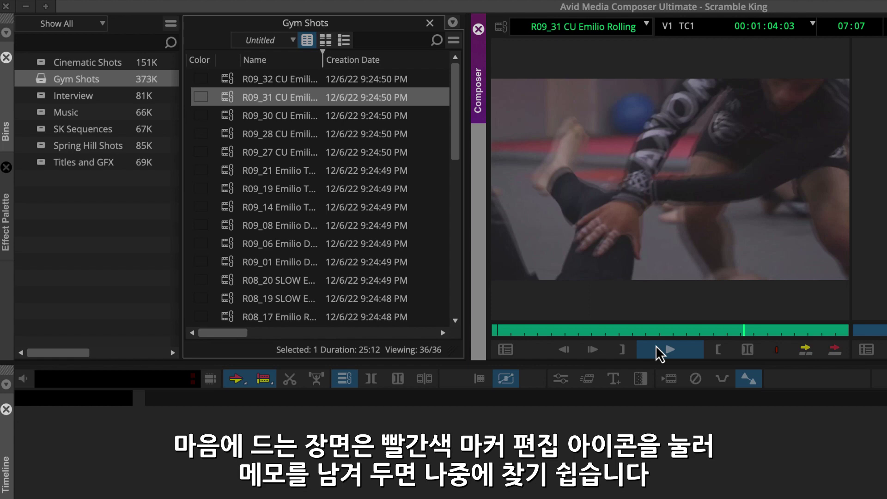
# Add a red marker with the comment Scrambling to the R09_31 clip at 00:01:04:03
pyautogui.click(774, 350)
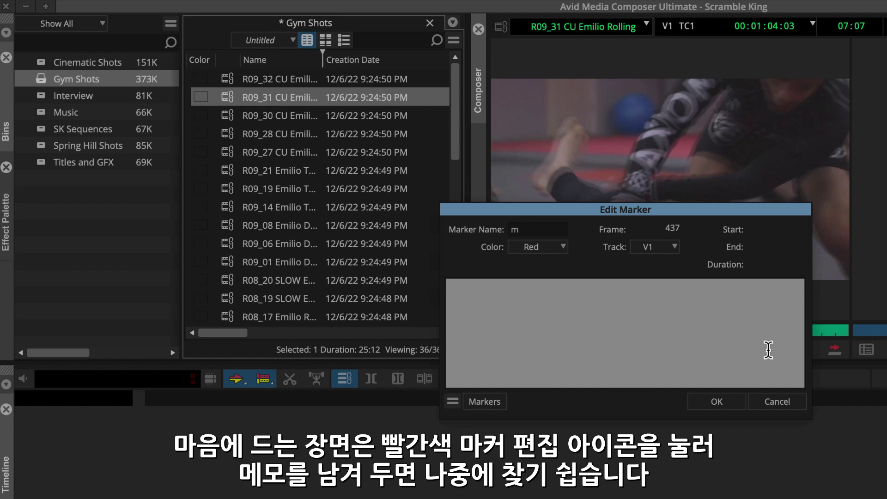
pyautogui.write('Scrambling')
pyautogui.click(734, 405)
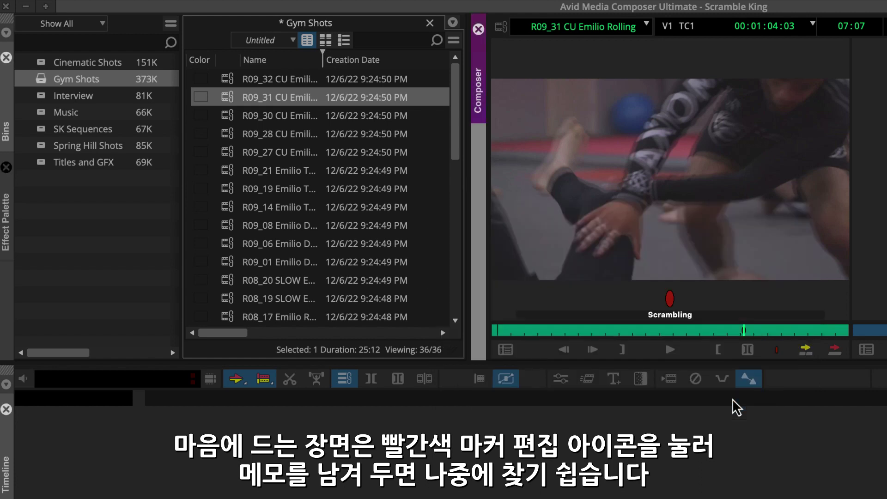